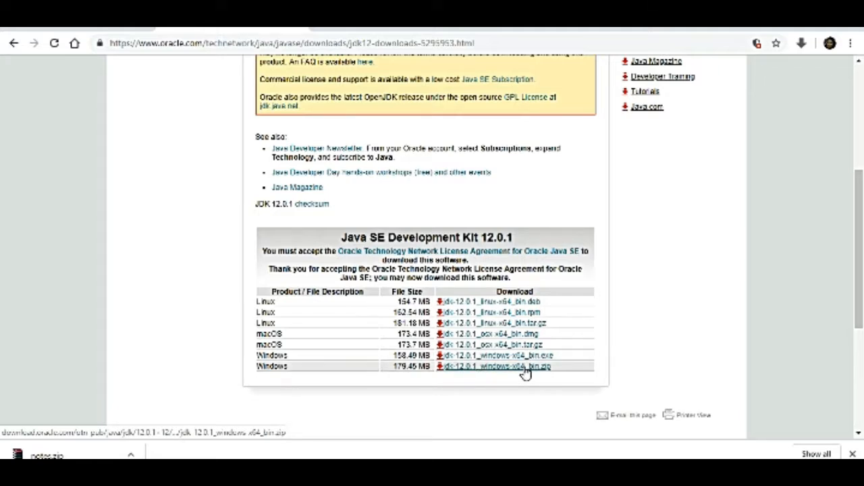
Download the Windows x64 build of Java SE Development Kit 12.0.1 from the Oracle download table.
{"action": "left_click", "coordinate": [525, 358]}
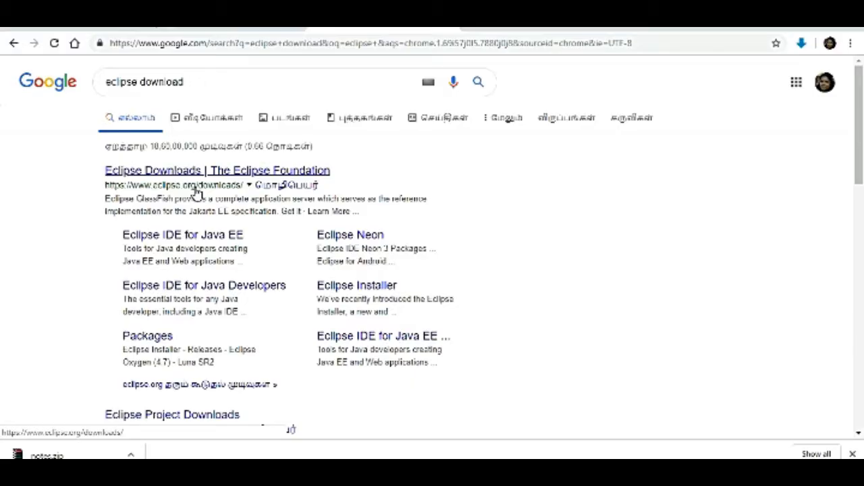
Open the Eclipse Foundation downloads page from the search results and look over the Eclipse IDE 2019-06 download section.
{"action": "left_click", "coordinate": [253, 173]}
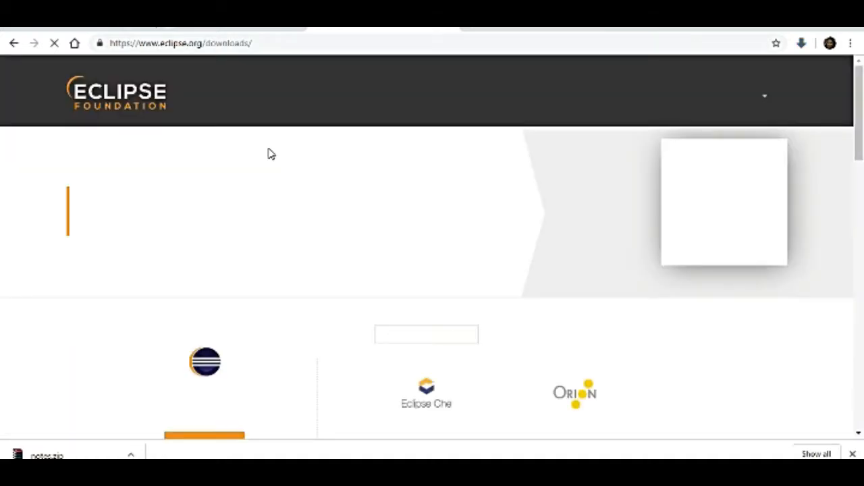
{"action": "scroll", "coordinate": [502, 394], "scroll_direction": "down", "scroll_amount": 2}
{"action": "scroll", "coordinate": [492, 367], "scroll_direction": "down", "scroll_amount": 2}
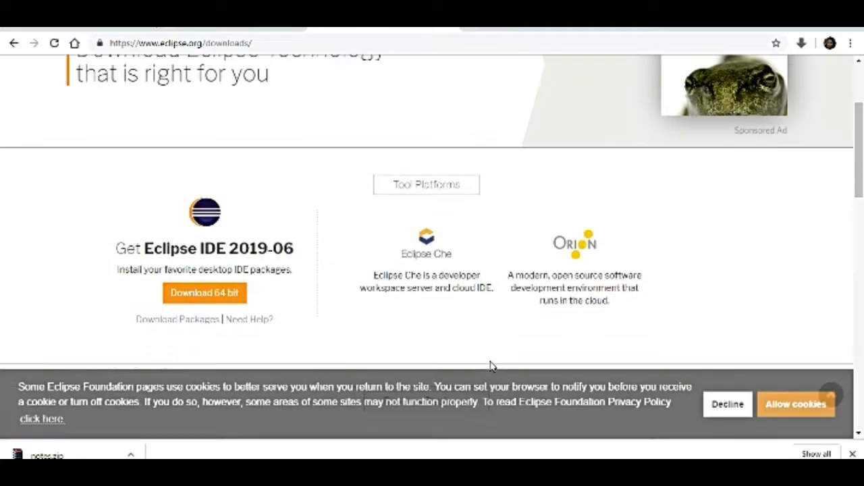
{"action": "scroll", "coordinate": [560, 358], "scroll_direction": "down", "scroll_amount": 2}
{"action": "scroll", "coordinate": [574, 351], "scroll_direction": "up", "scroll_amount": 3}
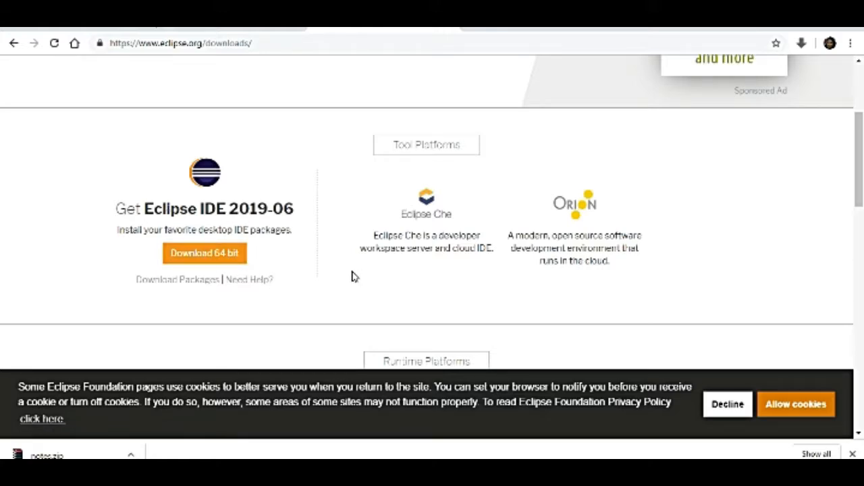
{"action": "scroll", "coordinate": [353, 274], "scroll_direction": "down", "scroll_amount": 4}
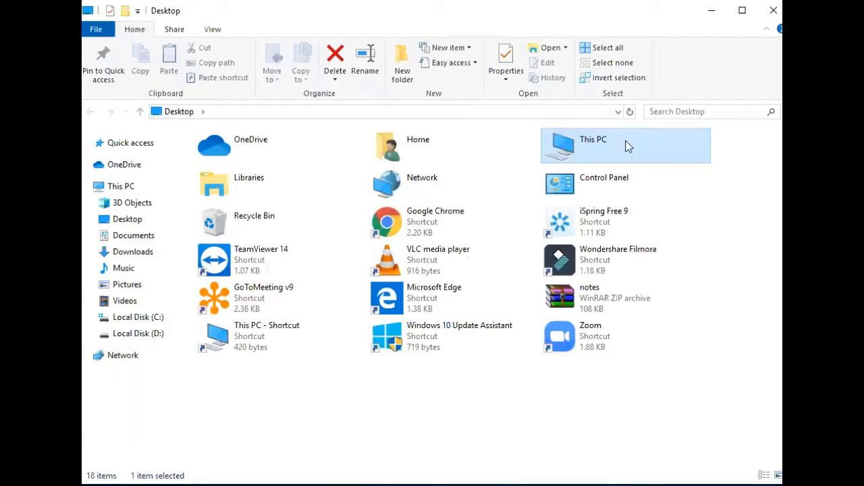
Open the properties of This PC and bring up the environment variables from the advanced system settings.
{"action": "right_click", "coordinate": [628, 145]}
{"action": "left_click", "coordinate": [666, 315]}
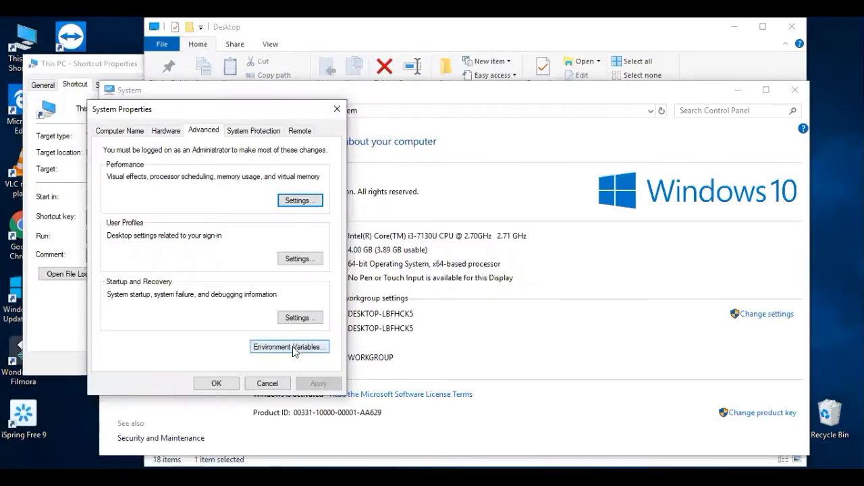
{"action": "left_click", "coordinate": [295, 351]}
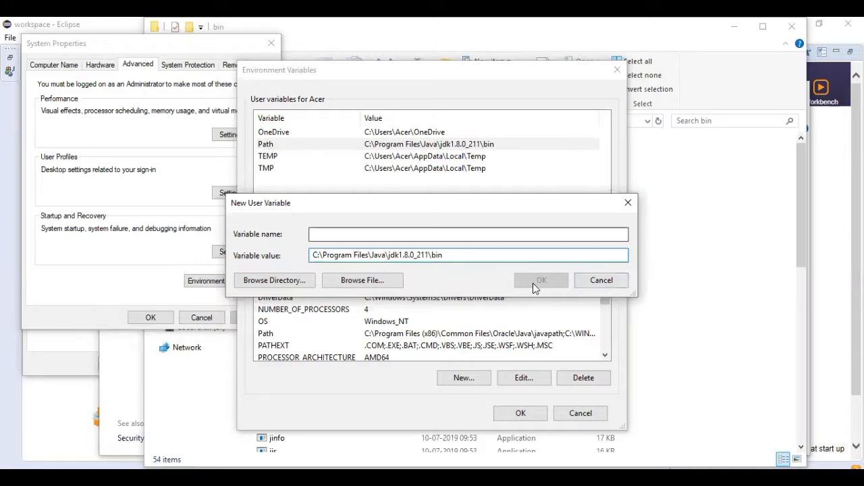
Discard the new user variable without a name, and accept the environment variables and system properties.
{"action": "left_click", "coordinate": [628, 202]}
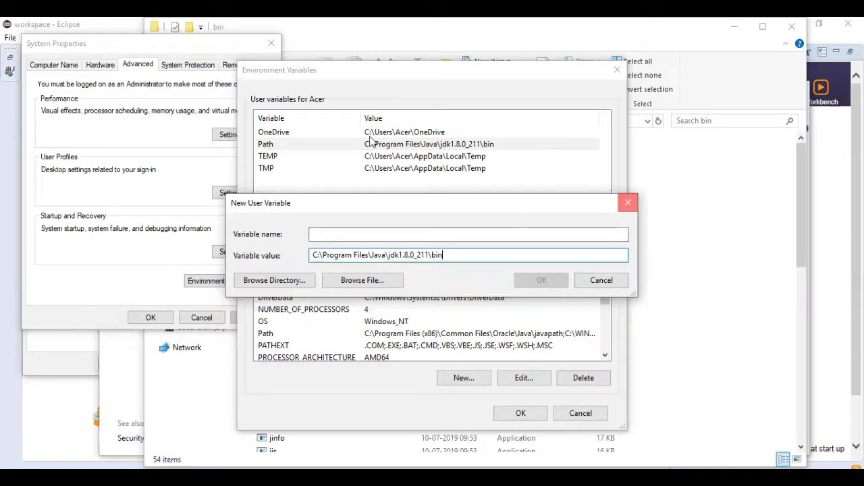
{"action": "left_click", "coordinate": [521, 413]}
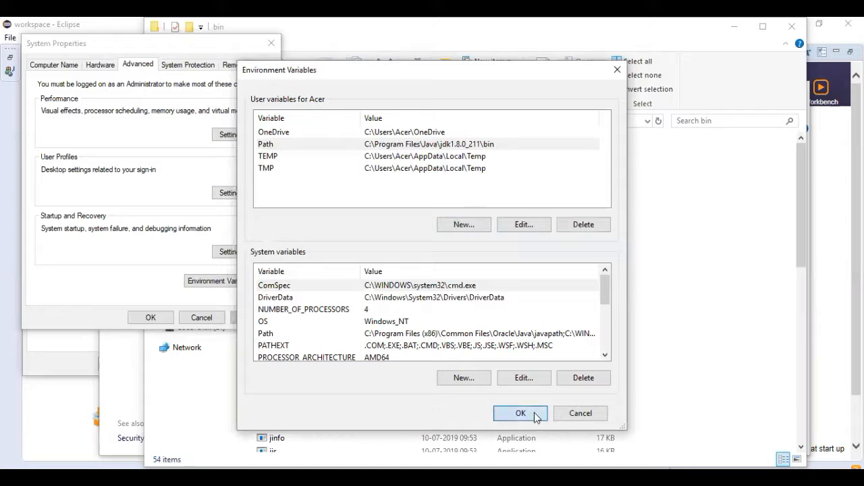
{"action": "left_click", "coordinate": [149, 320]}
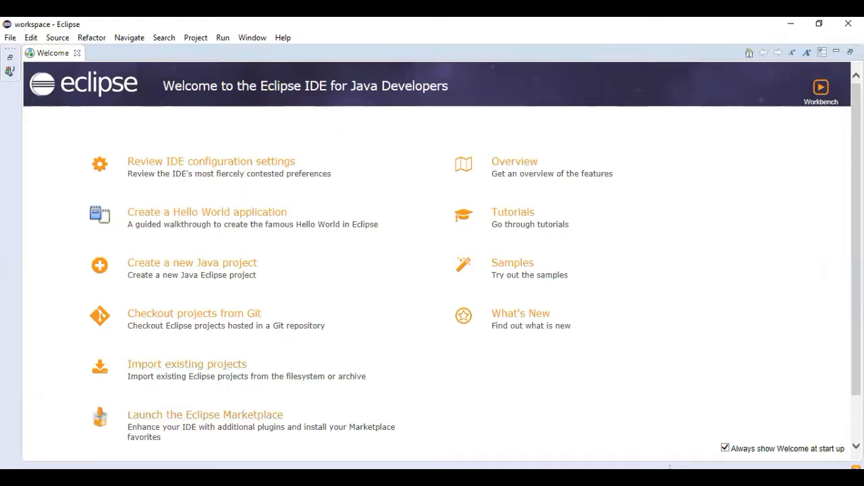
Close the Welcome page in Eclipse.
{"action": "left_click", "coordinate": [78, 54]}
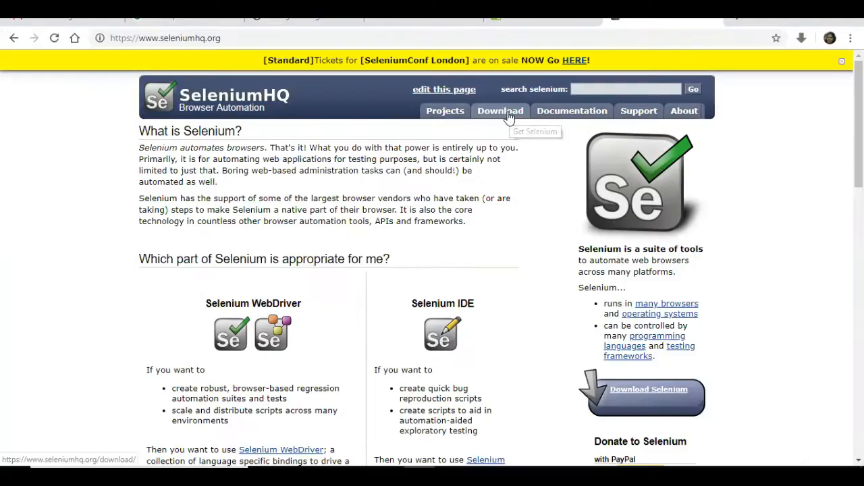
Download the Java Selenium client 3.141.59 from the SeleniumHQ downloads page and save selenium-java-3.141.59 in the Soft folder on drive D.
{"action": "left_click", "coordinate": [508, 112]}
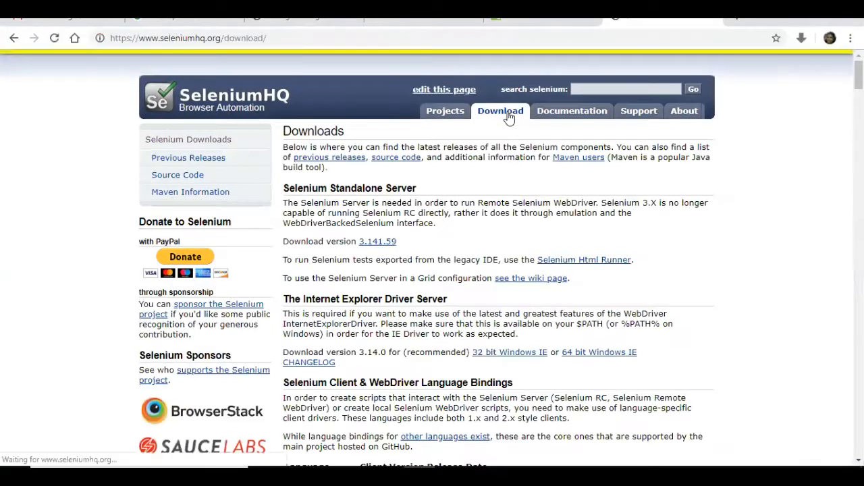
{"action": "scroll", "coordinate": [510, 245], "scroll_direction": "down", "scroll_amount": 1}
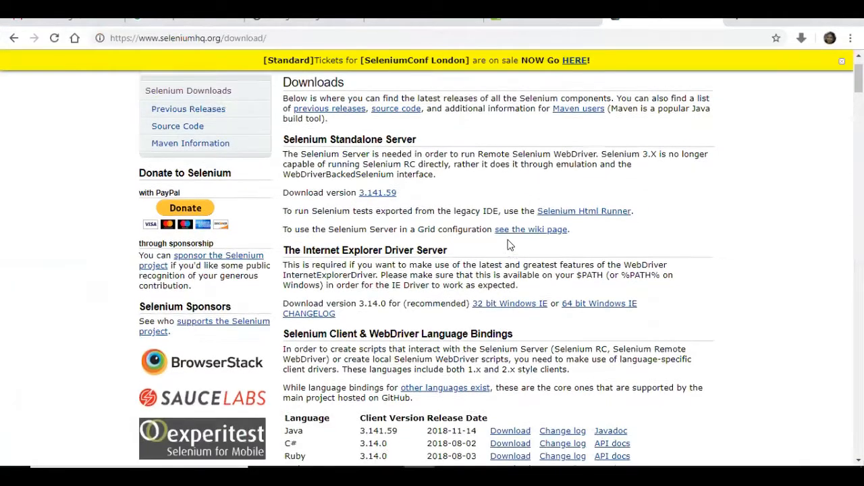
{"action": "scroll", "coordinate": [510, 329], "scroll_direction": "down", "scroll_amount": 3}
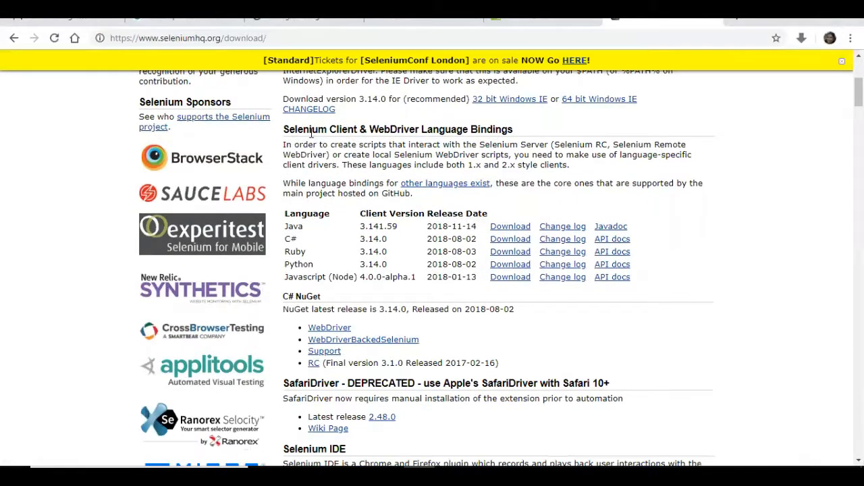
{"action": "left_click_drag", "start_coordinate": [286, 132], "coordinate": [533, 133]}
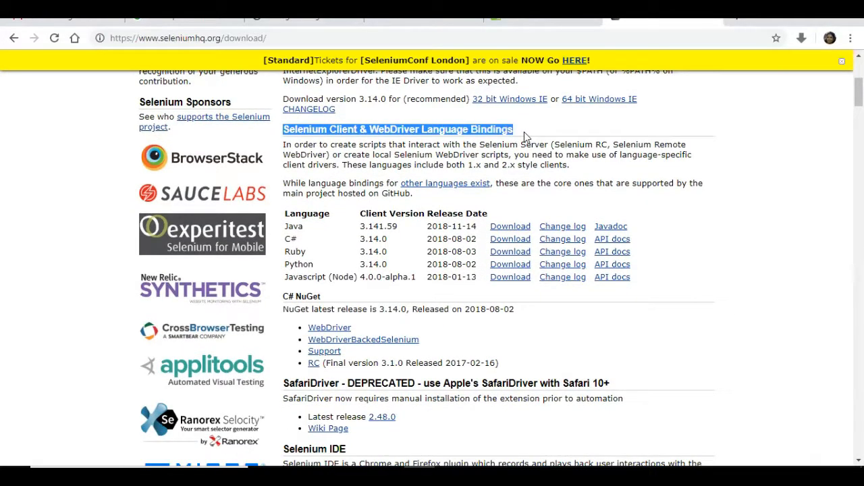
{"action": "left_click_drag", "start_coordinate": [285, 227], "coordinate": [482, 235]}
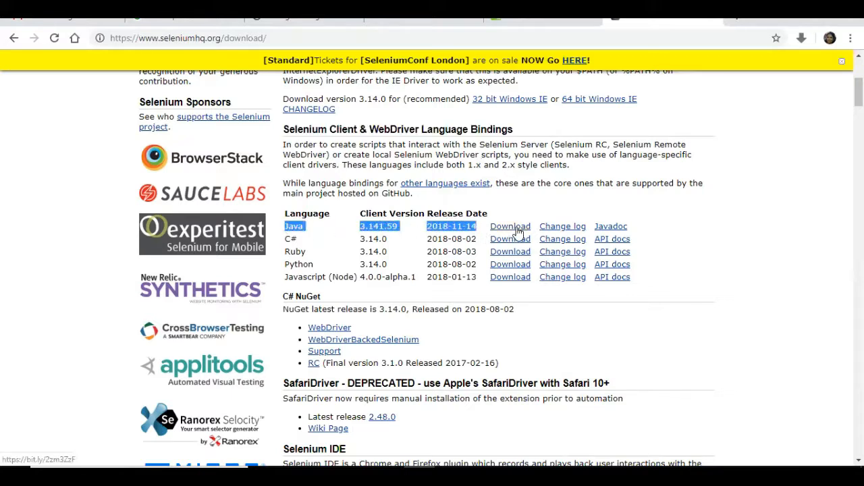
{"action": "left_click", "coordinate": [517, 231]}
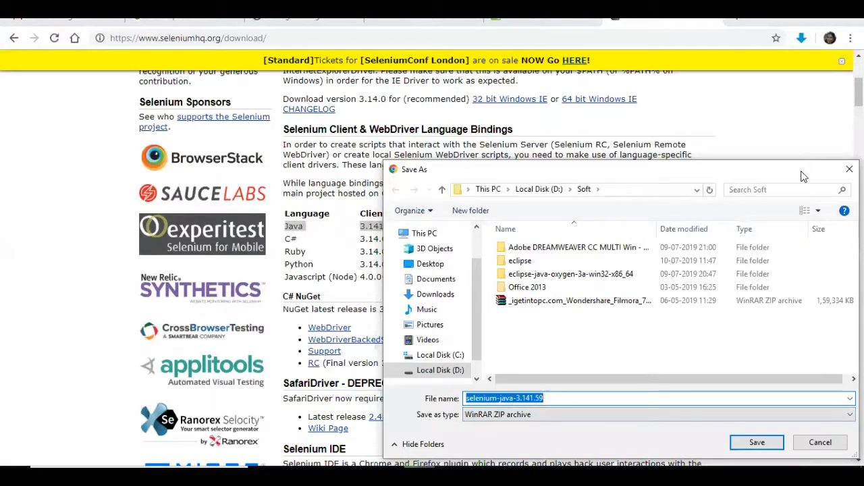
{"action": "left_click", "coordinate": [755, 444]}
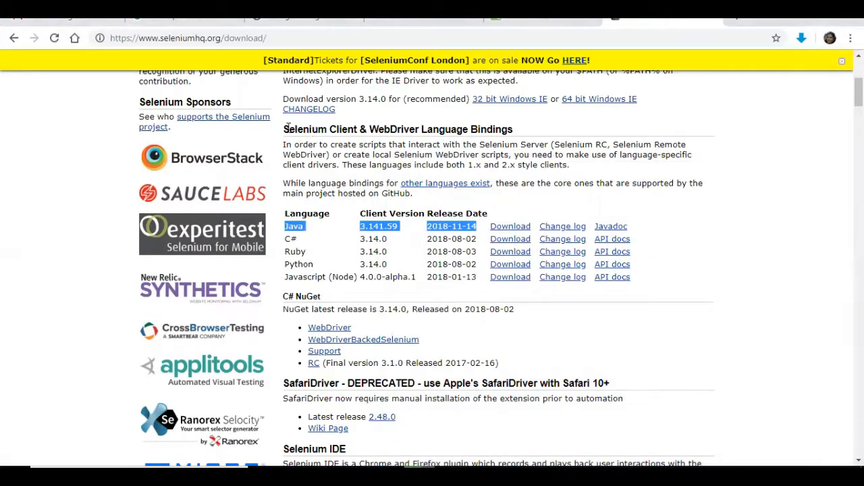
{"action": "left_click_drag", "start_coordinate": [289, 129], "coordinate": [522, 128]}
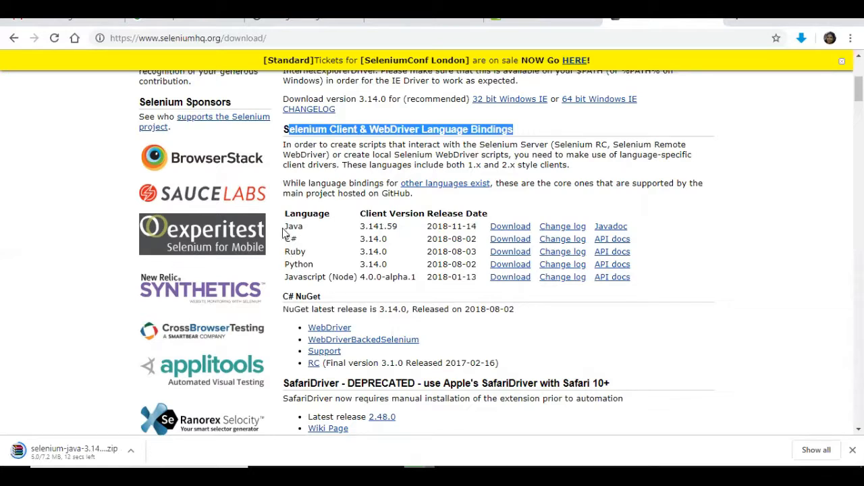
{"action": "left_click_drag", "start_coordinate": [286, 226], "coordinate": [518, 228]}
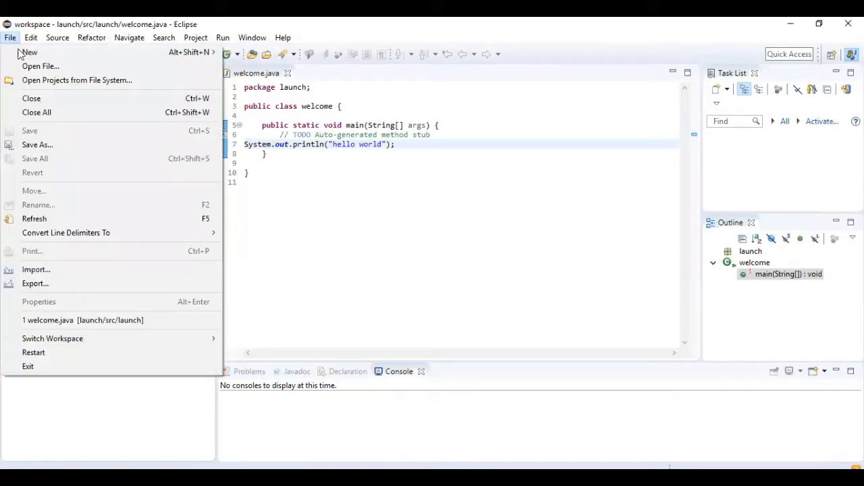
Create a Java package named version1 in the src folder of the corejav project in Eclipse.
{"action": "mouse_move", "coordinate": [27, 52]}
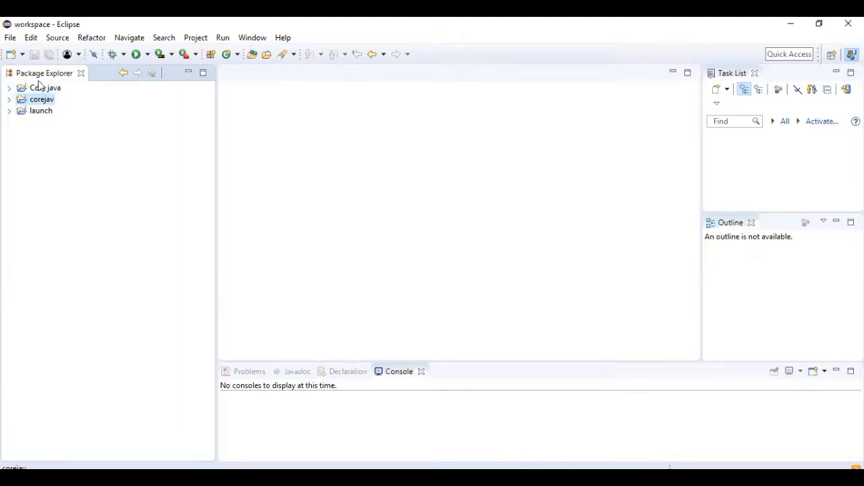
{"action": "left_click", "coordinate": [9, 100]}
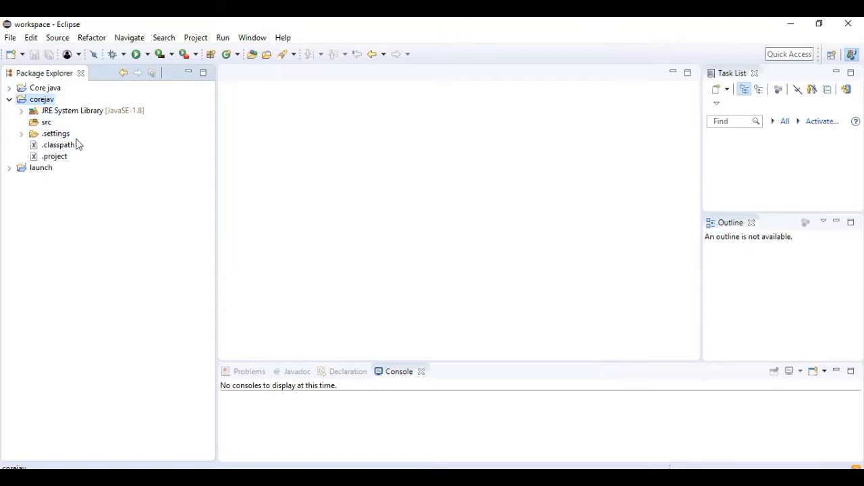
{"action": "left_click", "coordinate": [45, 124]}
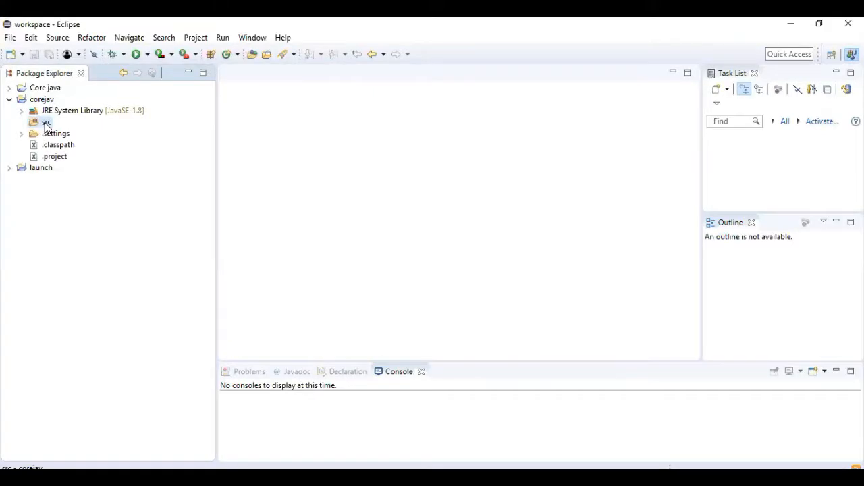
{"action": "right_click", "coordinate": [46, 126]}
{"action": "mouse_move", "coordinate": [93, 104]}
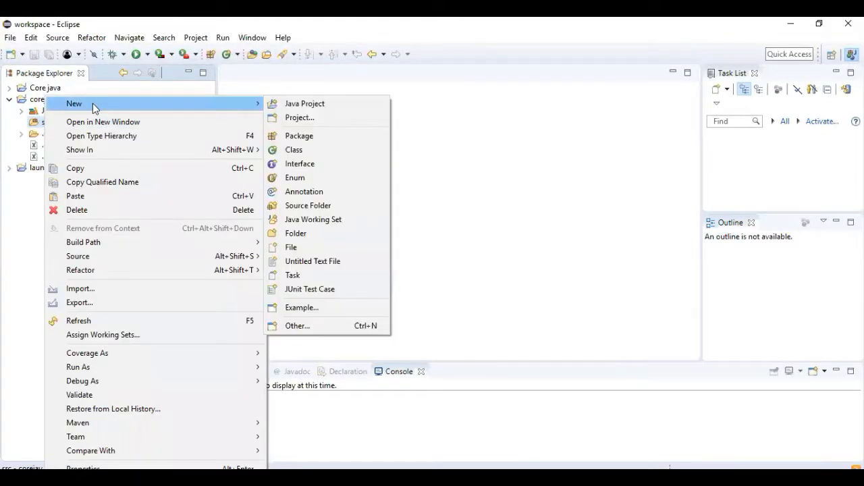
{"action": "left_click", "coordinate": [300, 136]}
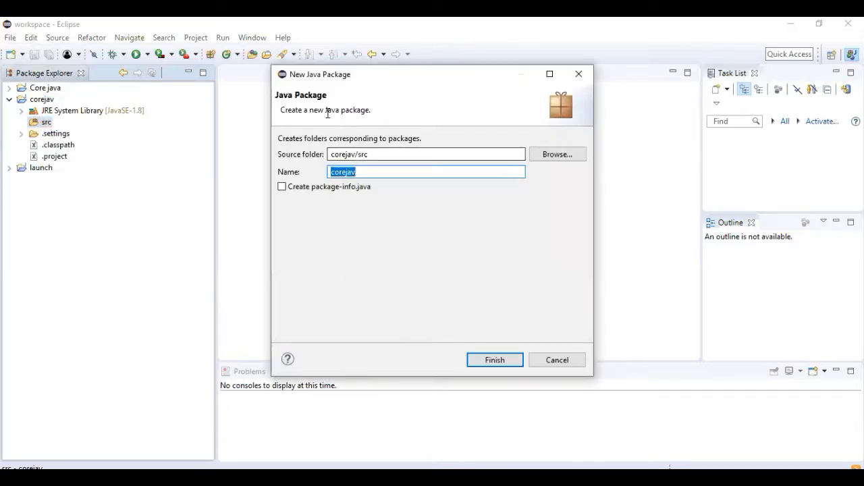
{"action": "left_click_drag", "start_coordinate": [373, 174], "coordinate": [296, 175]}
{"action": "type", "text": "version1"}
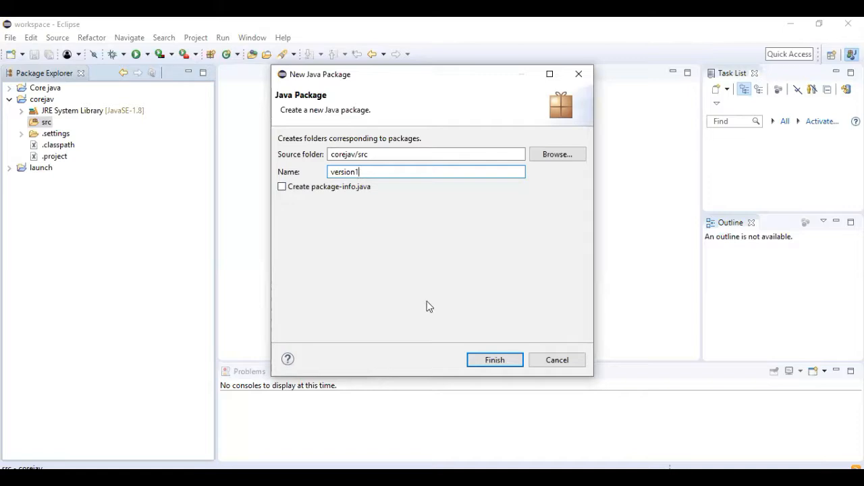
{"action": "left_click", "coordinate": [506, 363]}
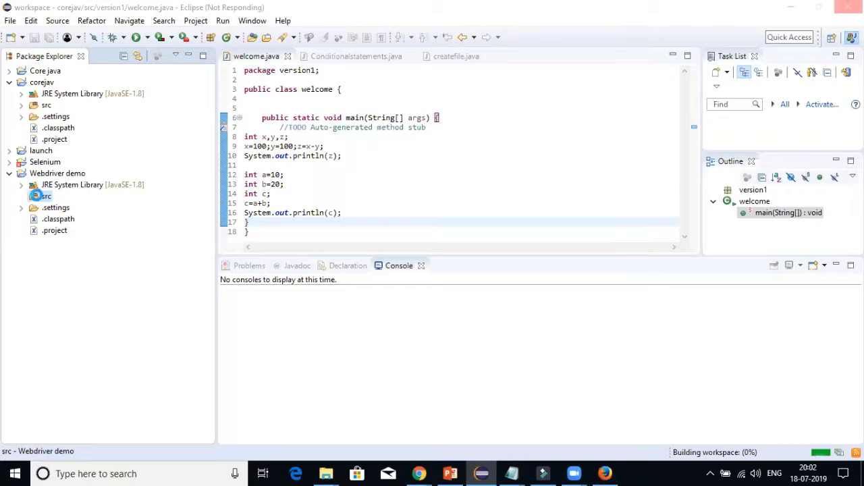
Bring up the choices for creating a new item in the src folder of the Webdriver demo project.
{"action": "right_click", "coordinate": [37, 197]}
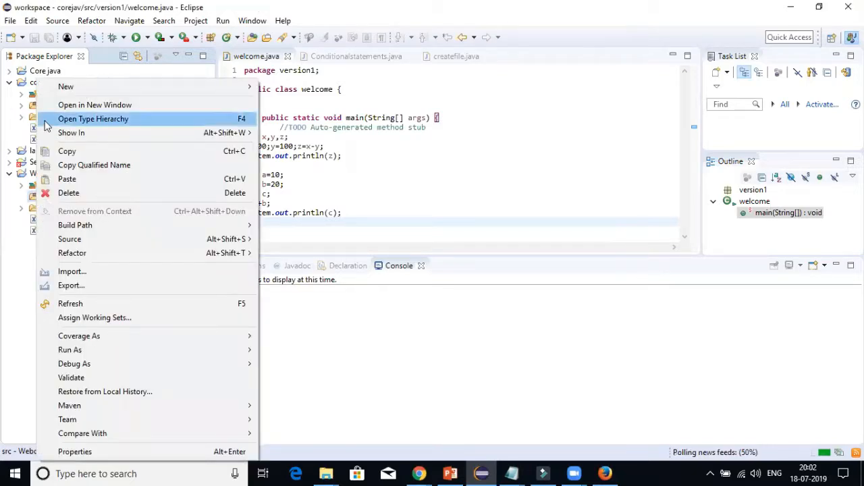
{"action": "mouse_move", "coordinate": [251, 89]}
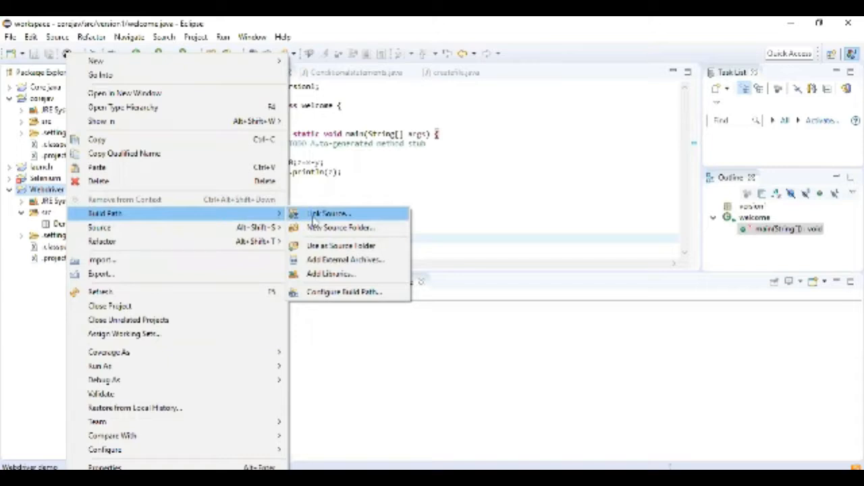
Add the external JARs client-combined-3.141.59 and client-combined-3.141.59-sources from D:\selenium-java-3.141.59 to the Webdriver demo project's build path.
{"action": "left_click", "coordinate": [344, 292]}
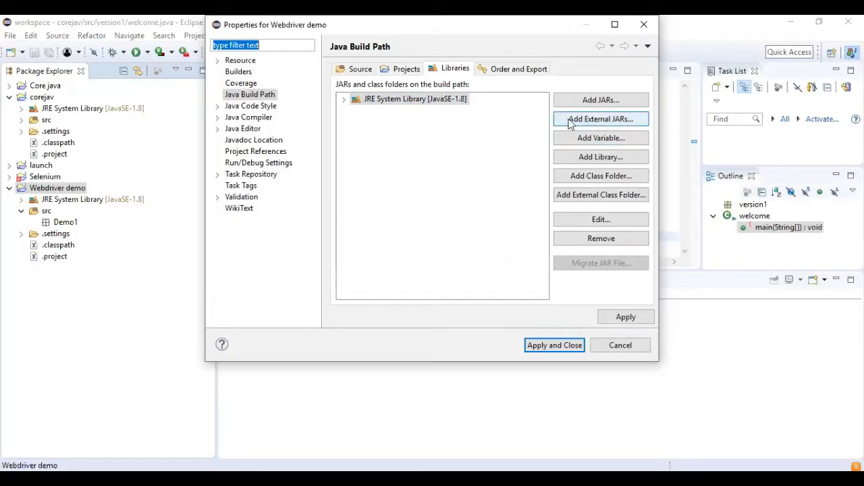
{"action": "left_click", "coordinate": [612, 122]}
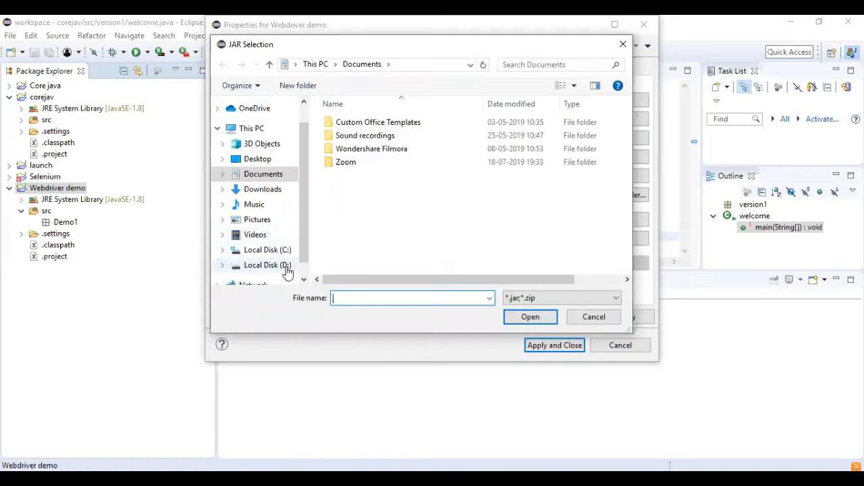
{"action": "left_click", "coordinate": [273, 266]}
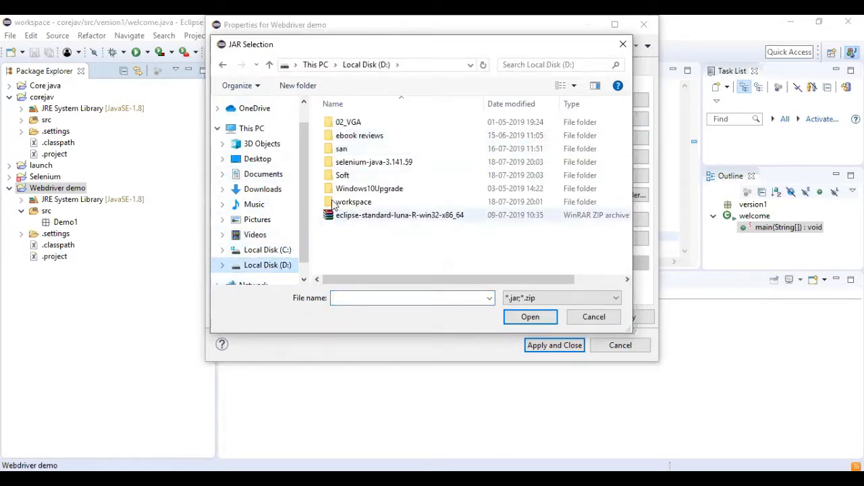
{"action": "double_click", "coordinate": [373, 164]}
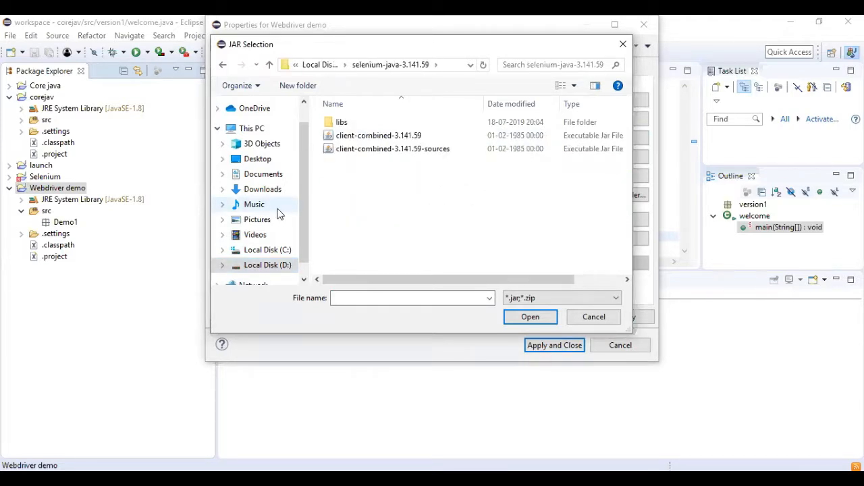
{"action": "left_click", "coordinate": [391, 138]}
{"action": "left_click", "coordinate": [392, 152], "text": "ctrl"}
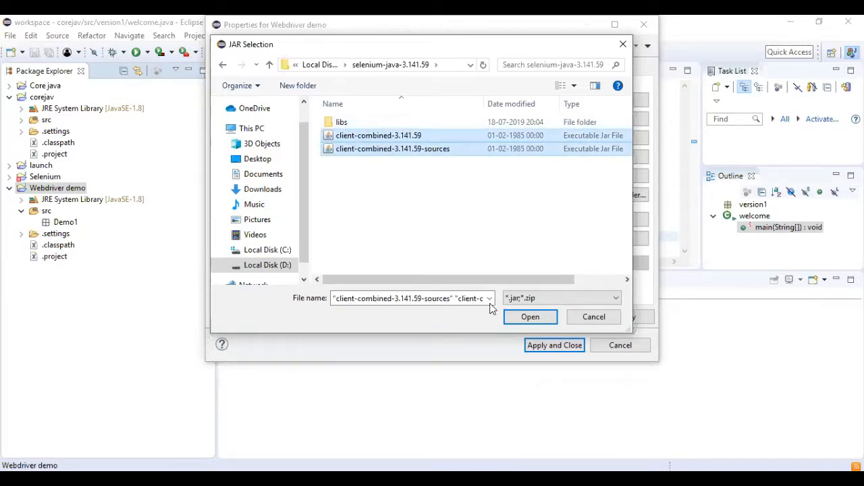
{"action": "left_click", "coordinate": [530, 318]}
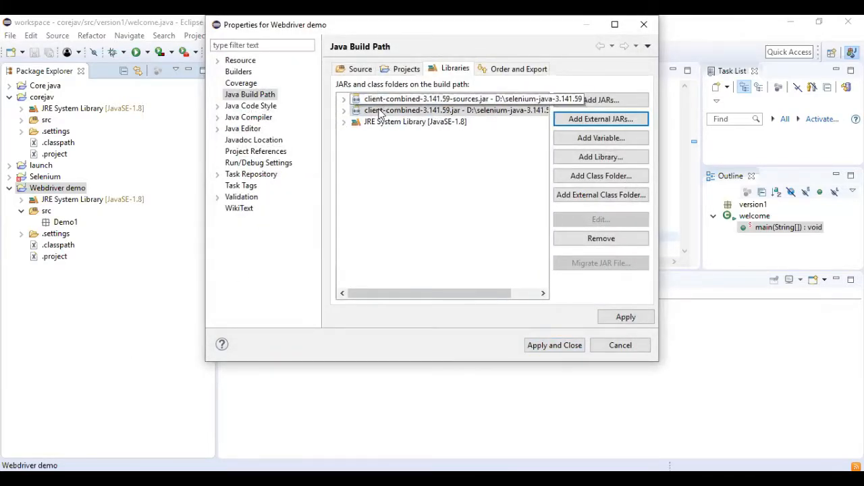
Add all JARs in the libs folder of selenium-java-3.141.59 to the Webdriver demo project's build path as external JARs.
{"action": "left_click", "coordinate": [592, 120]}
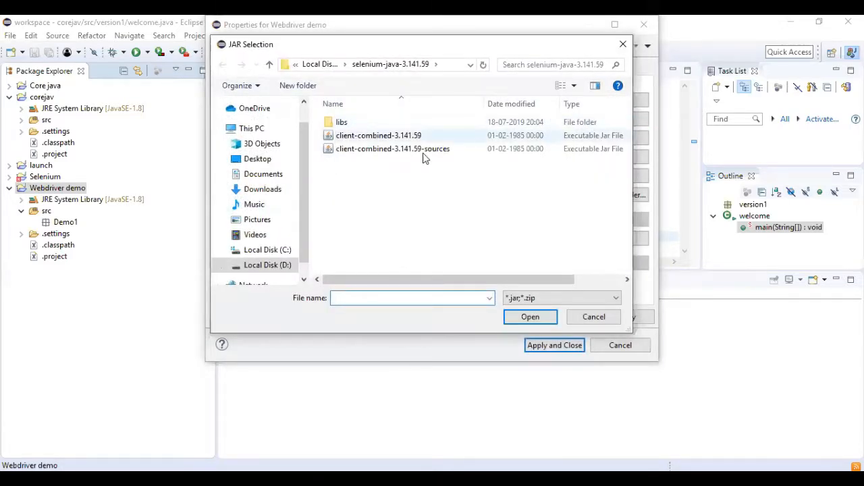
{"action": "double_click", "coordinate": [343, 124]}
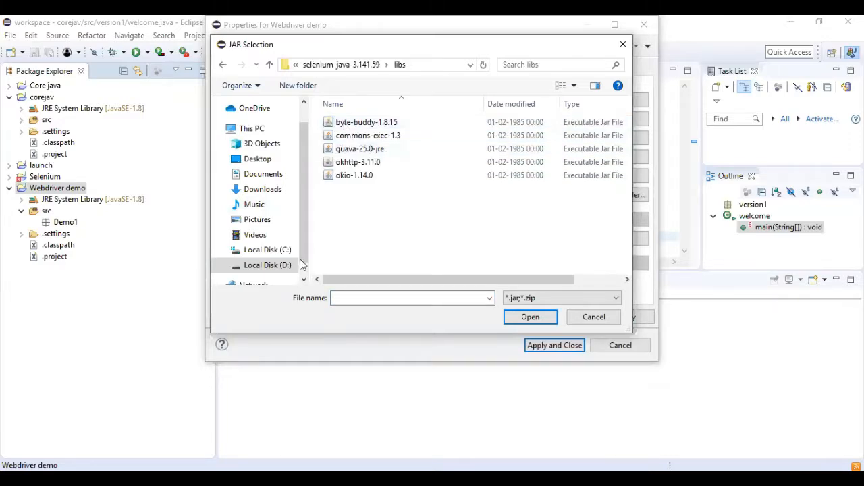
{"action": "key", "text": "ctrl+a"}
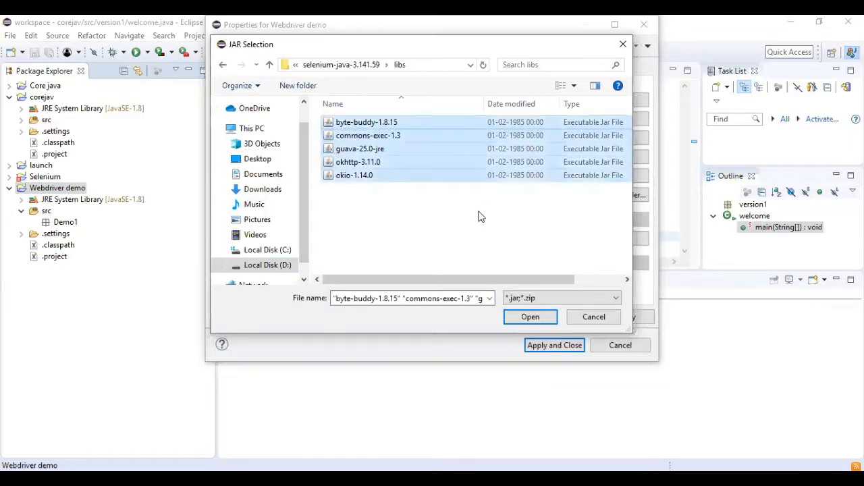
{"action": "left_click", "coordinate": [530, 316]}
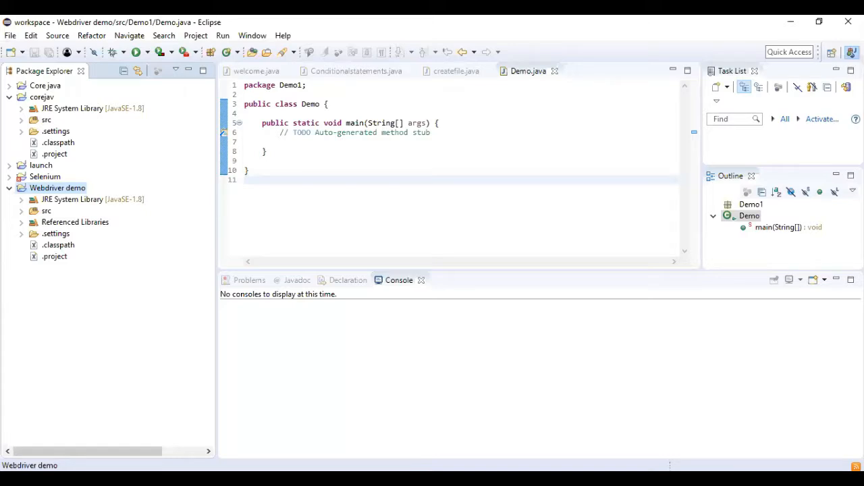
Expand the Webdriver demo project's Referenced Libraries to check the added Selenium JARs.
{"action": "mouse_move", "coordinate": [605, 479]}
{"action": "double_click", "coordinate": [69, 224]}
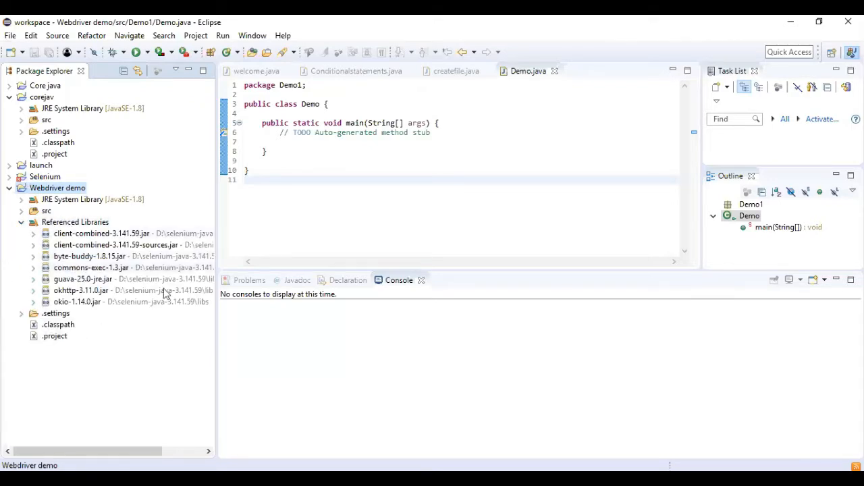